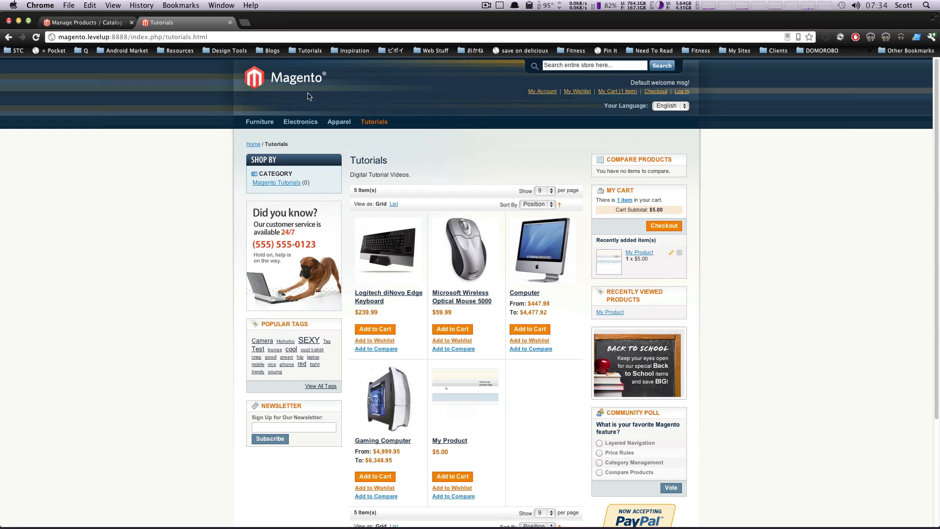
Switch to the admin product list, open the New Tut 2 product and show its associated products settings
left_click(98, 23)
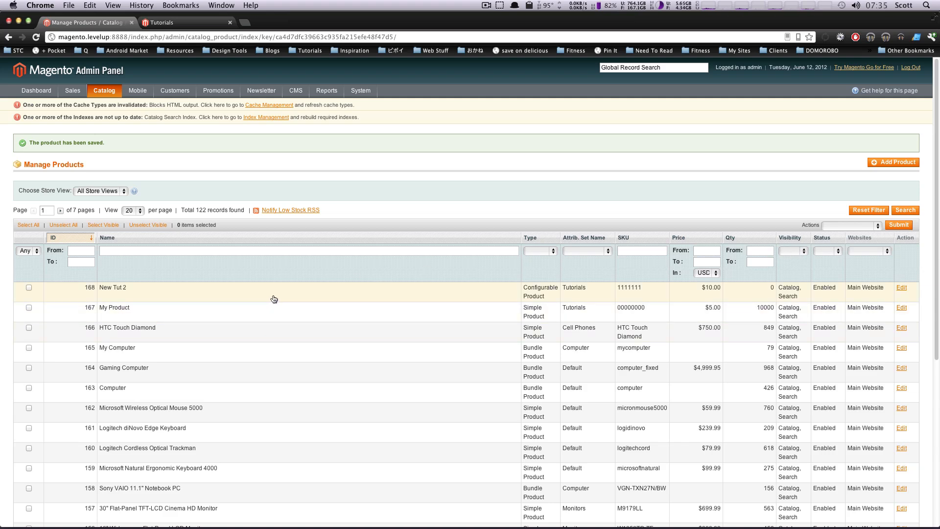
left_click(239, 292)
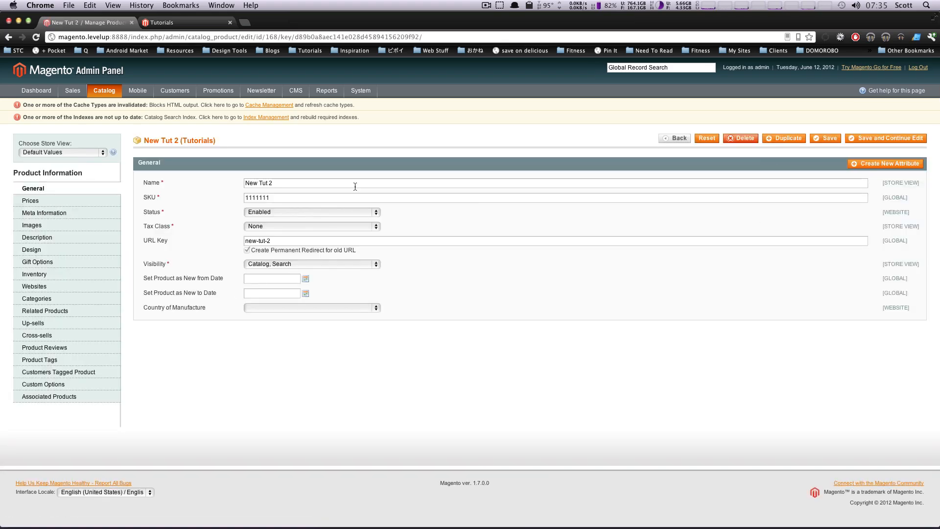
left_click(77, 400)
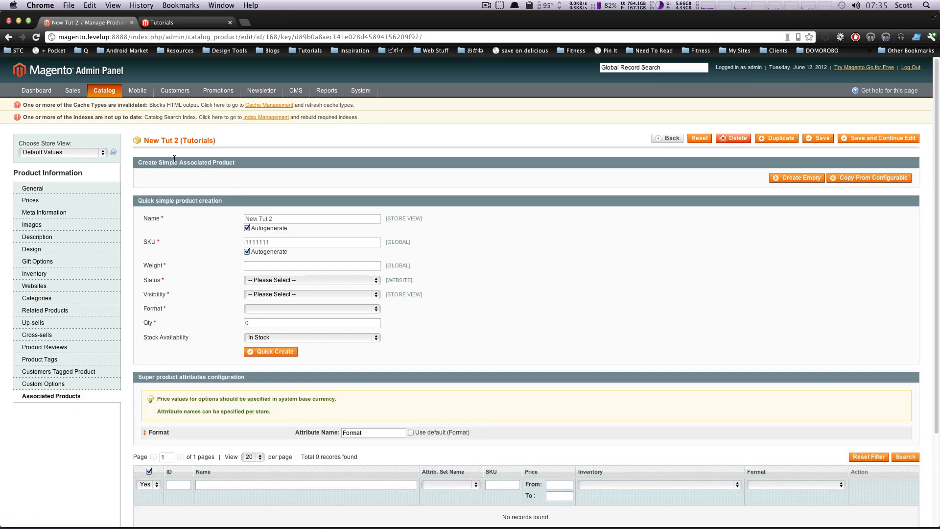
left_click_drag(157, 162, 227, 156)
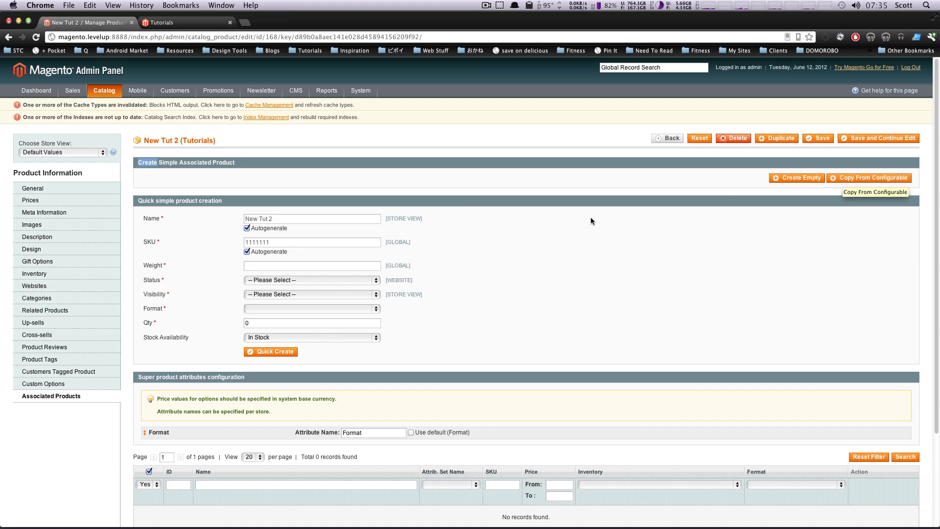
left_click(565, 228)
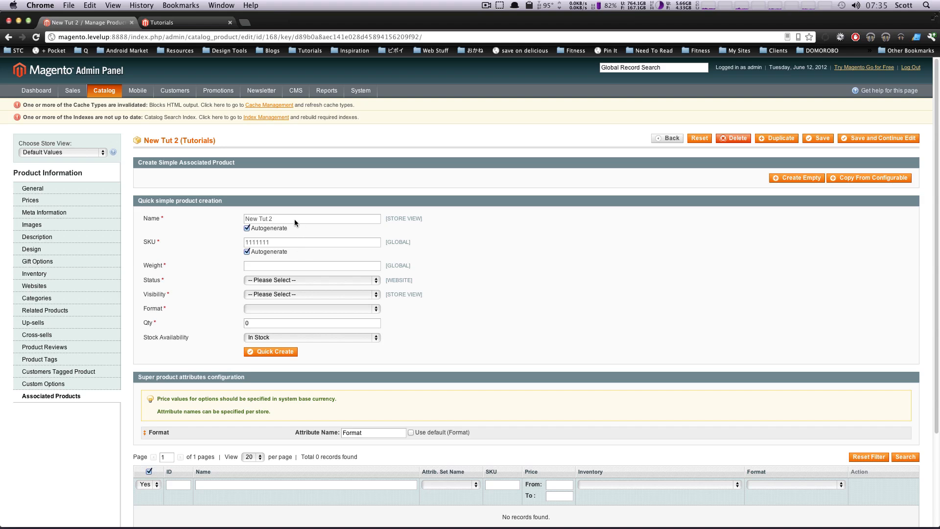
left_click_drag(294, 218, 235, 217)
left_click_drag(152, 200, 236, 199)
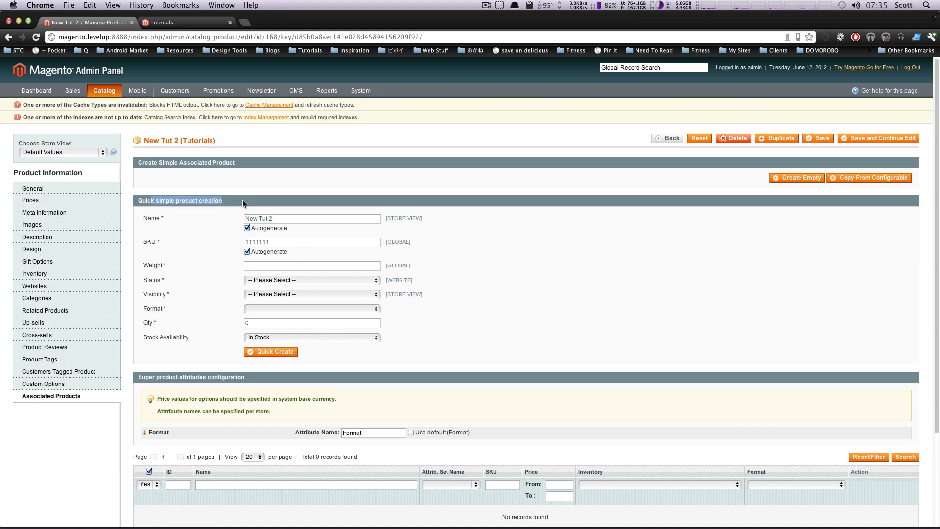
left_click(245, 201)
Turn off name autogeneration in the quick simple product form and name the product New Tut Mov
left_click(248, 225)
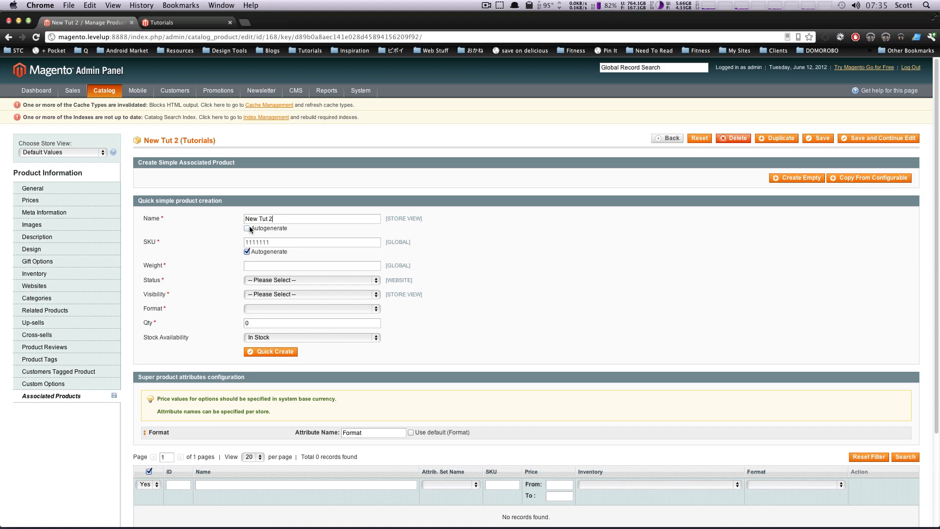
left_click_drag(273, 219, 203, 214)
type("New Tut Mov")
Set the simple product's weight to 0, its status to Enabled and its visibility to Catalog, Search
left_click(263, 264)
type("0")
left_click(273, 279)
left_click(273, 286)
left_click(274, 294)
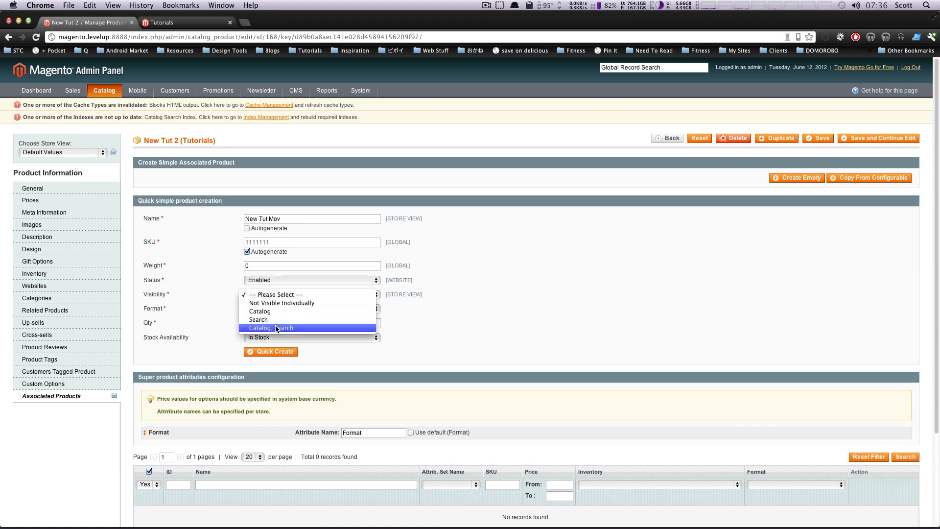
left_click(276, 327)
Set the simple product's format to mov and its quantity to 100000
left_click(275, 313)
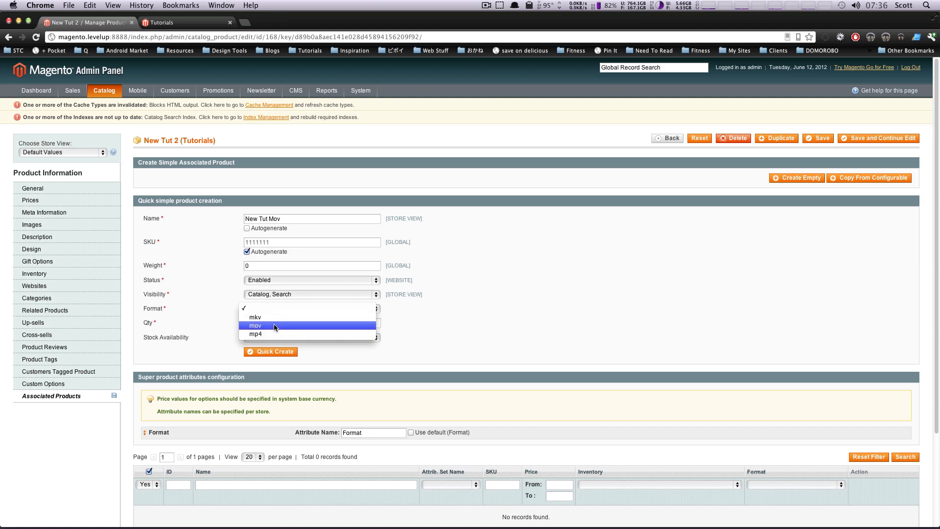
left_click(275, 326)
double_click(266, 333)
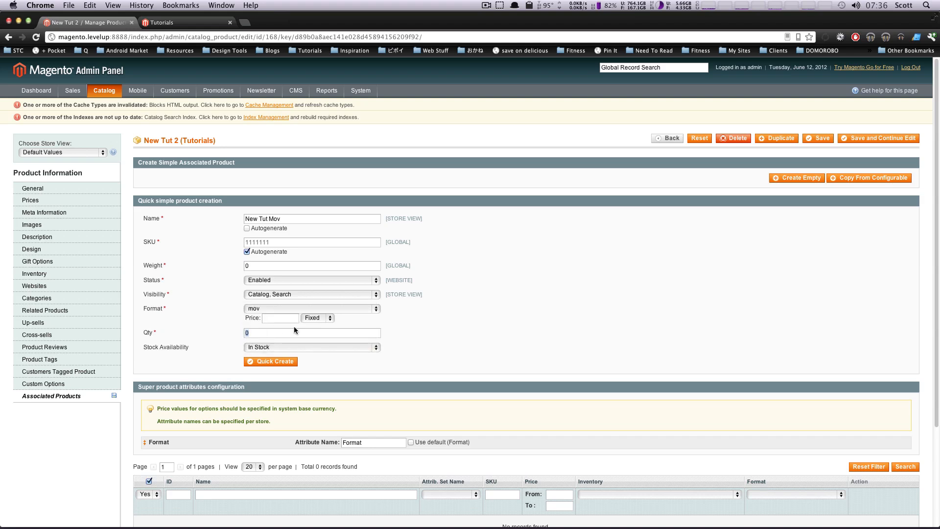
type("100000")
left_click(294, 319)
left_click(262, 309)
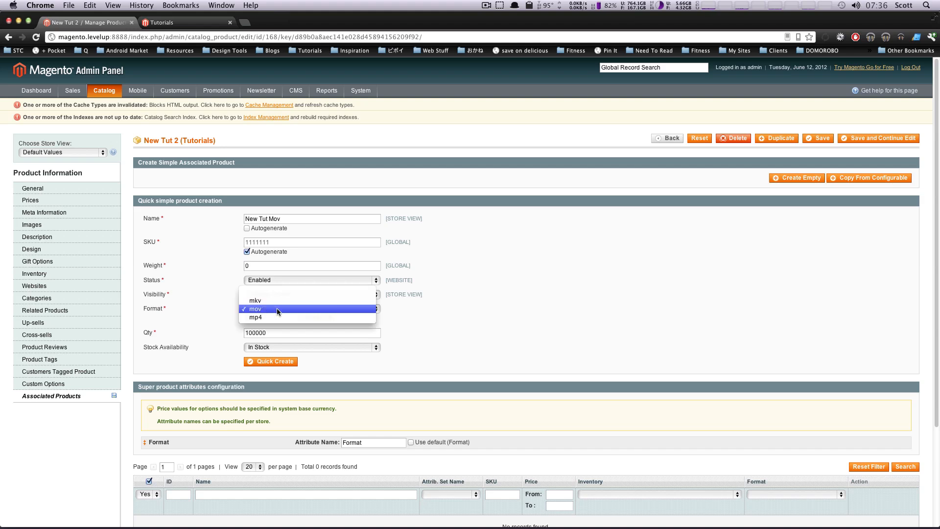
left_click(277, 309)
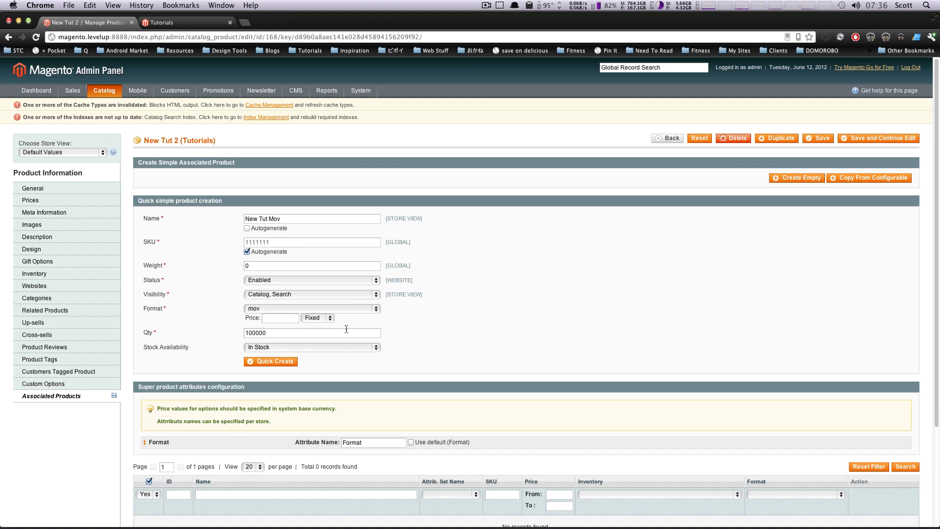
Quick-create the mov product with a blank fixed price and check it in the associated products list
left_click(312, 317)
left_click(289, 323)
left_click(269, 364)
left_click(268, 364)
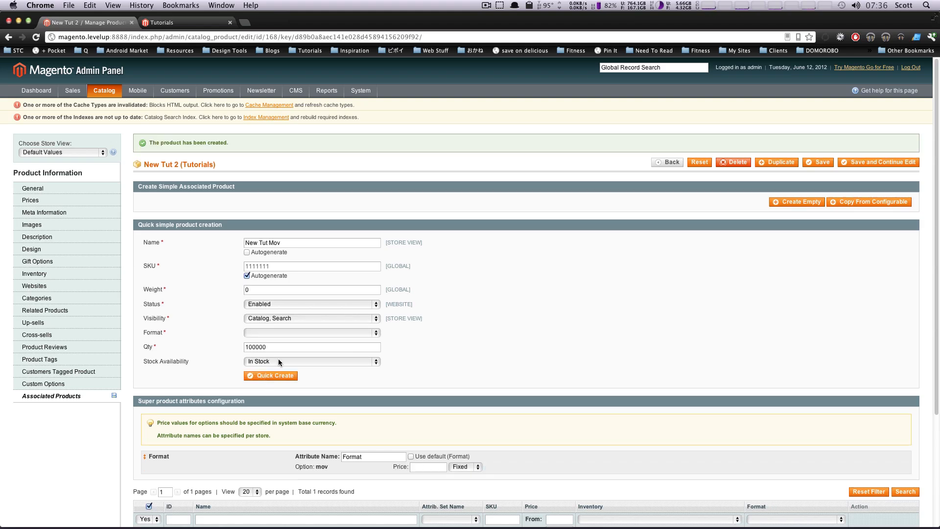
scroll(283, 358, "down", 3)
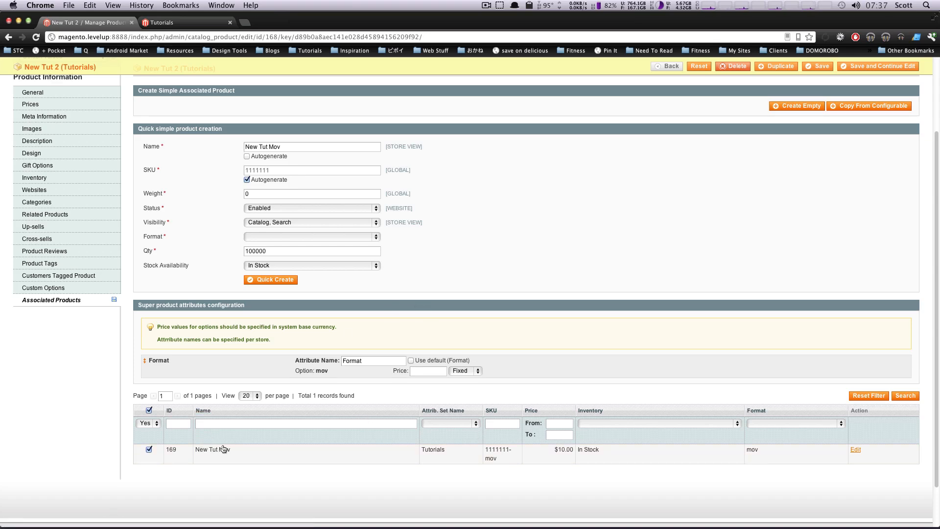
Quick-create a second associated product named New Tut Mkv with format mkv and a fixed price of 15.00
scroll(243, 433, "up", 3)
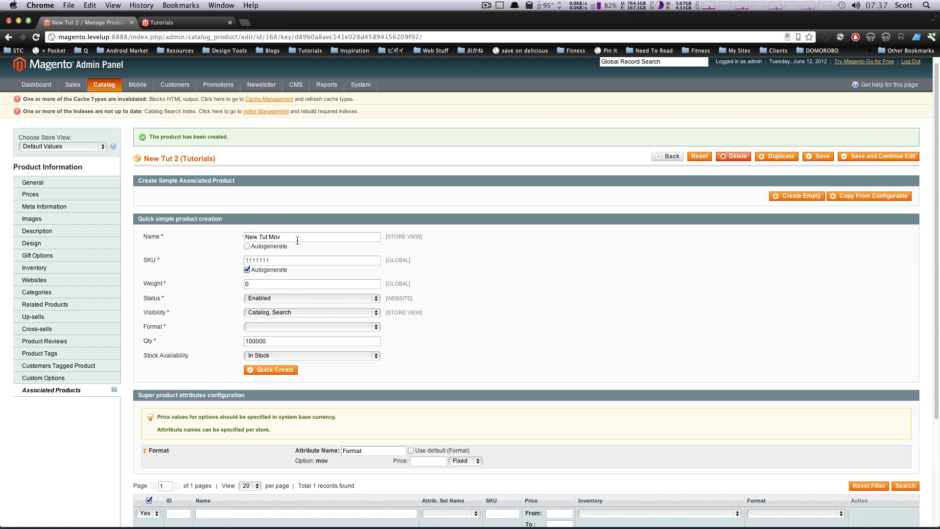
double_click(293, 240)
type("Mzk")
type("v")
left_click(296, 328)
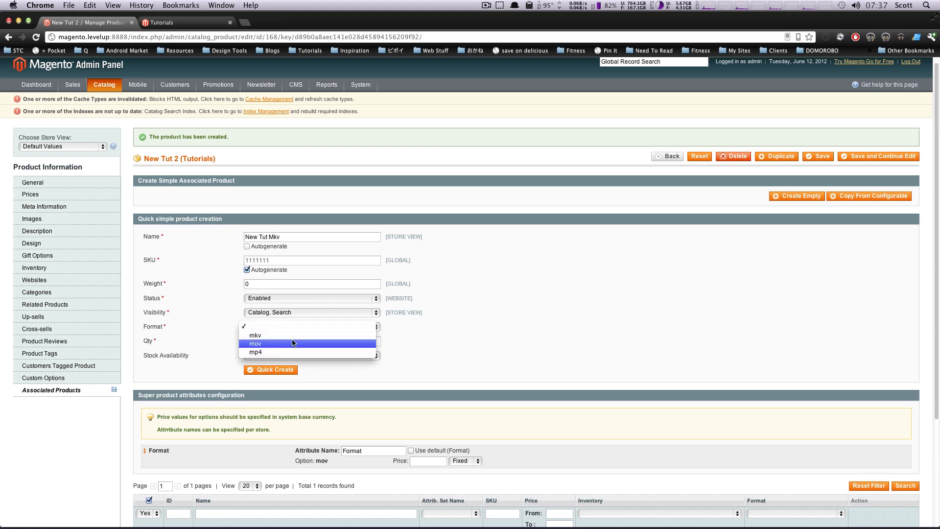
left_click(339, 336)
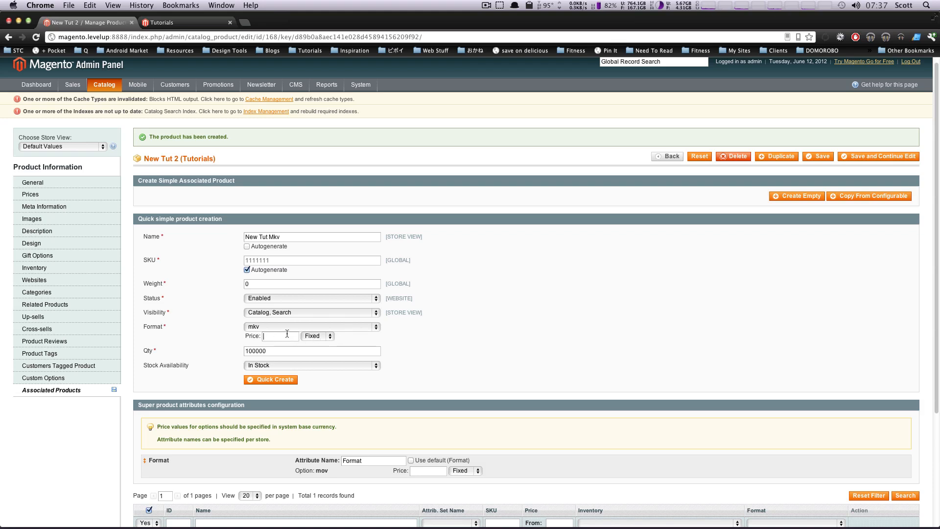
type("15.00")
left_click(269, 380)
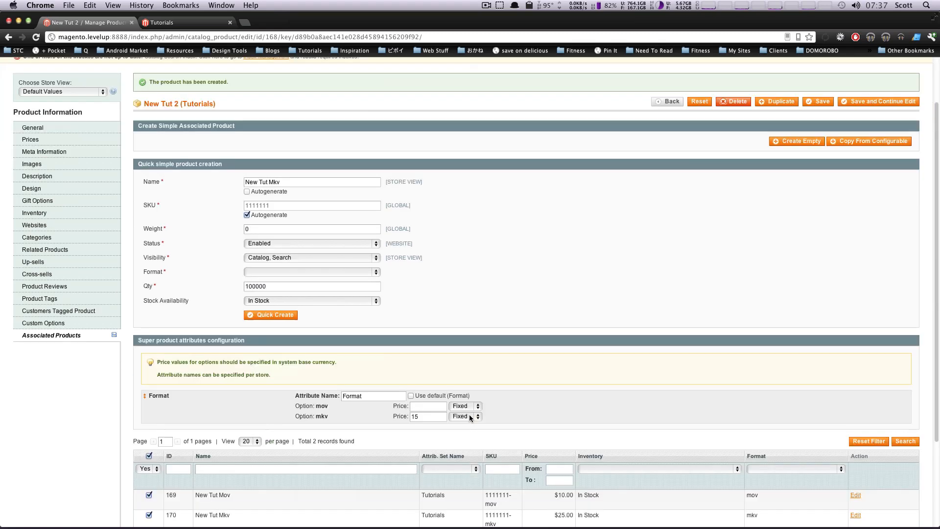
scroll(493, 435, "down", 3)
Quick-create a third associated product named New Tut Mp4 with format mp4 and a blank price
scroll(582, 435, "up", 4)
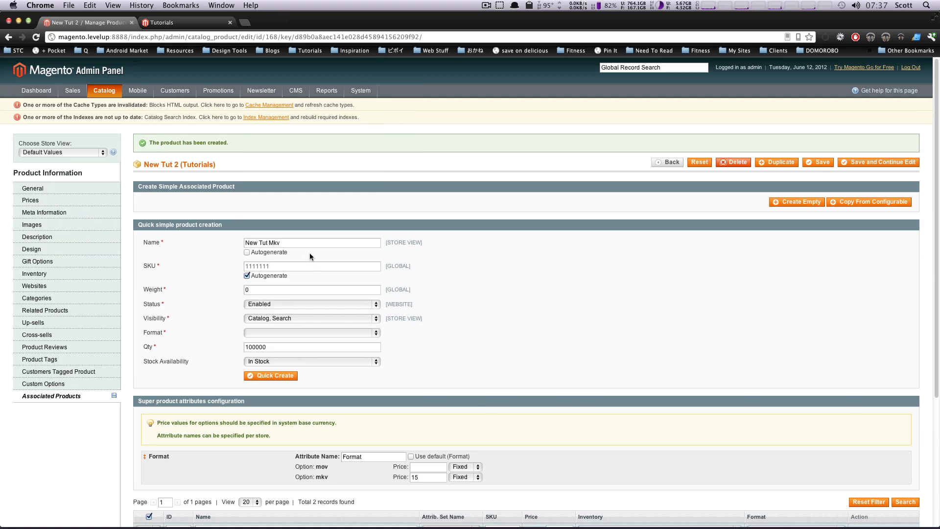
double_click(271, 244)
type("Mp4")
left_click(275, 333)
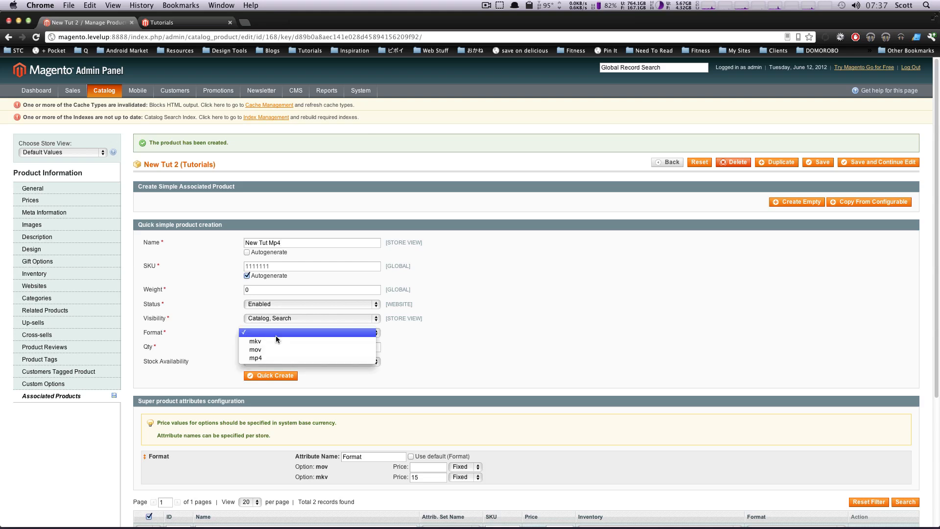
left_click(279, 357)
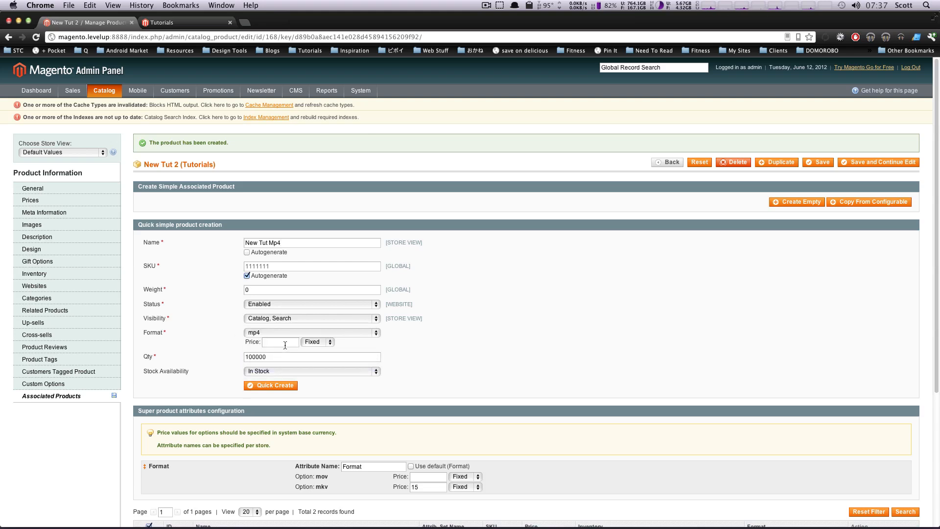
left_click(264, 388)
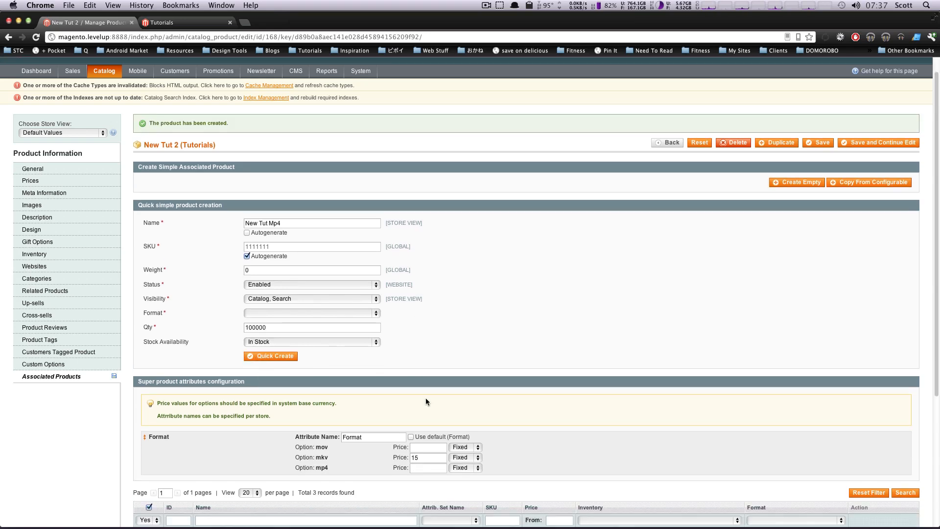
Review the associated variants and their format prices, and save the New Tut 2 configurable product
scroll(424, 398, "down", 5)
scroll(422, 405, "up", 6)
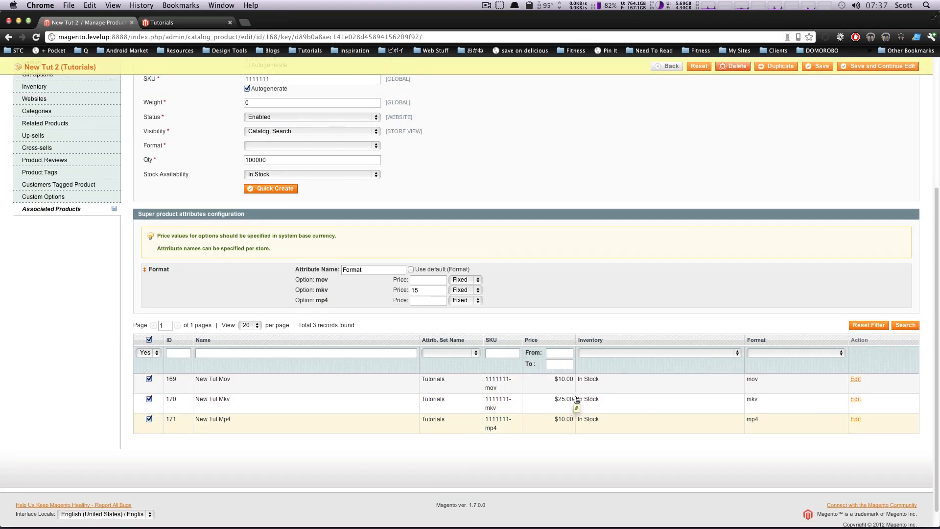
scroll(416, 410, "up", 3)
scroll(462, 403, "down", 5)
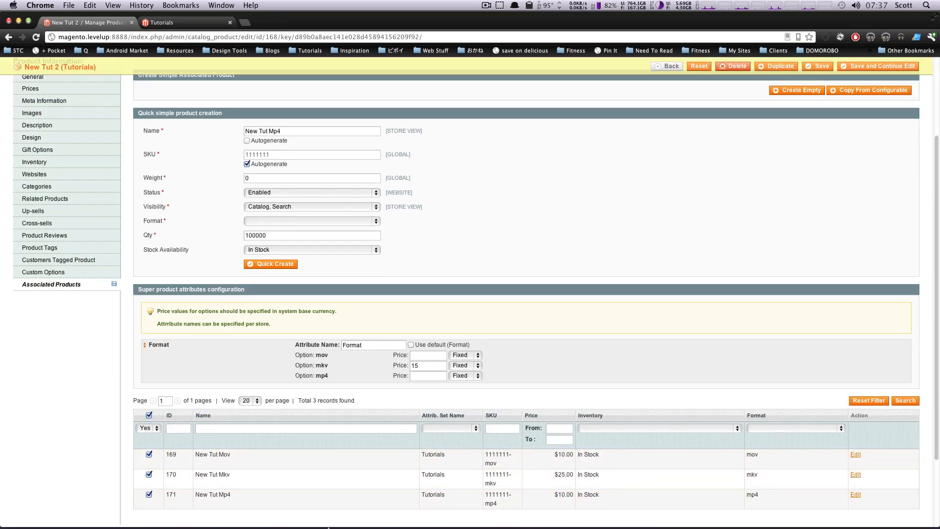
scroll(485, 362, "up", 4)
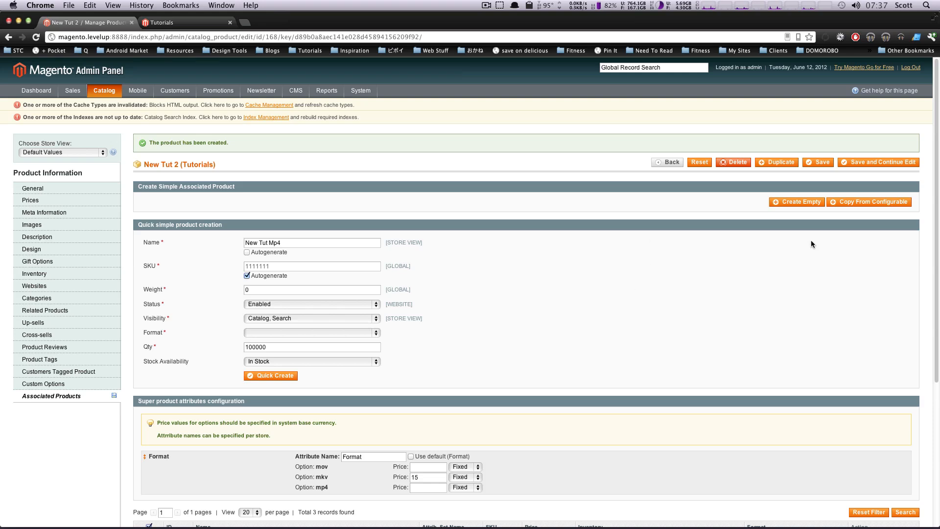
left_click(815, 164)
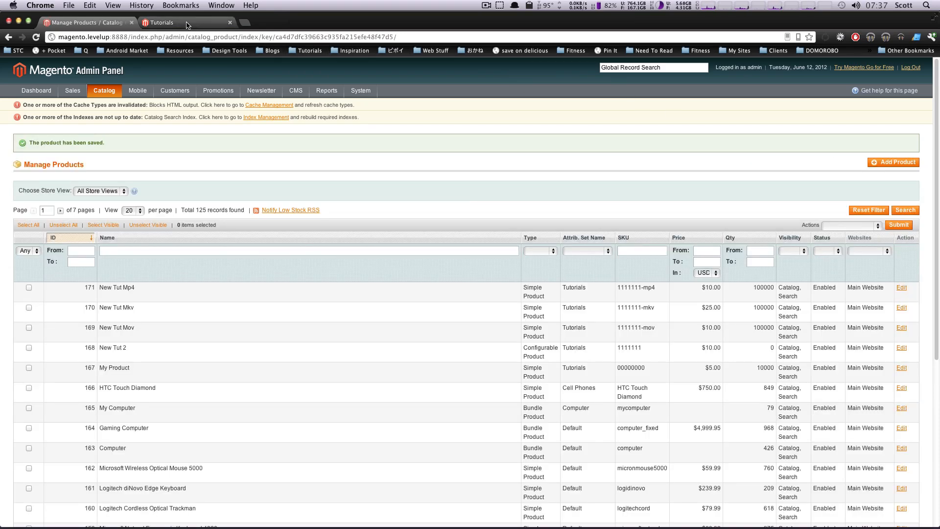
Reload the storefront's Tutorials category page and open the New Tut 2 product page
left_click(188, 25)
key("super+r")
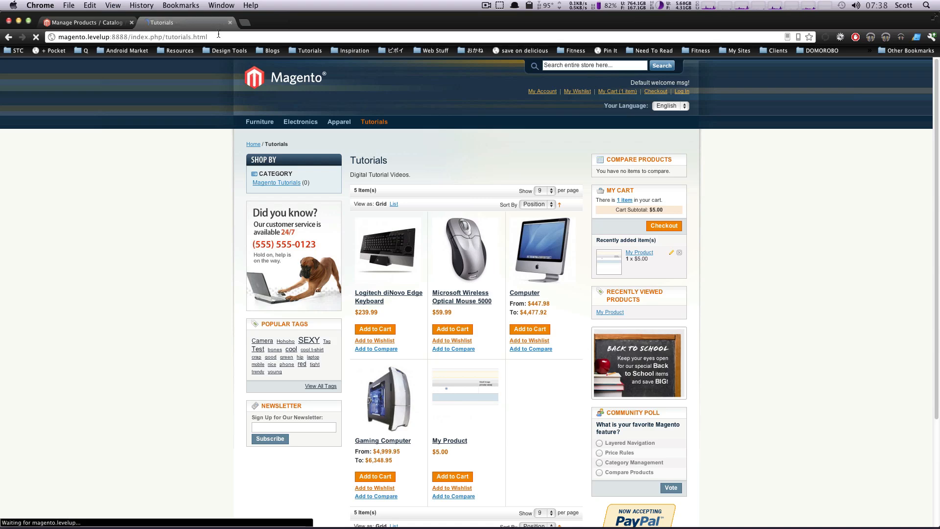
scroll(301, 125, "down", 2)
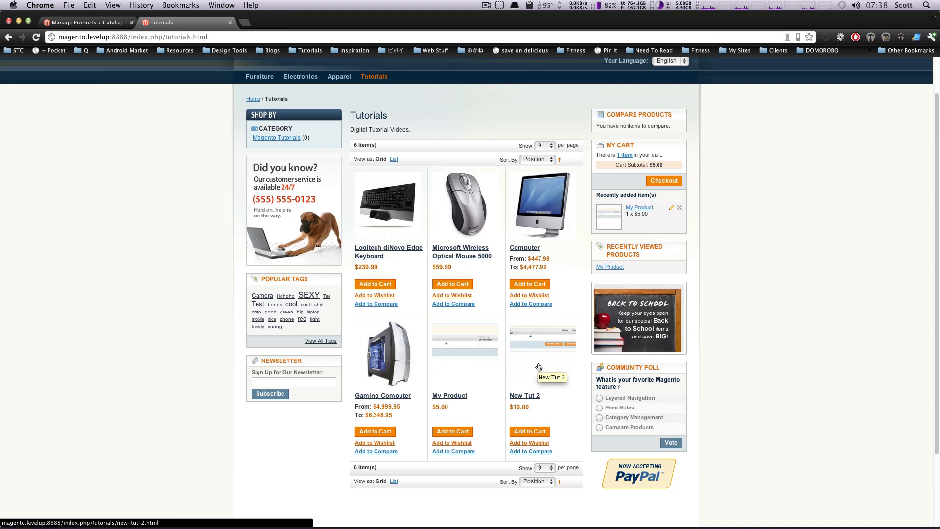
left_click(528, 400)
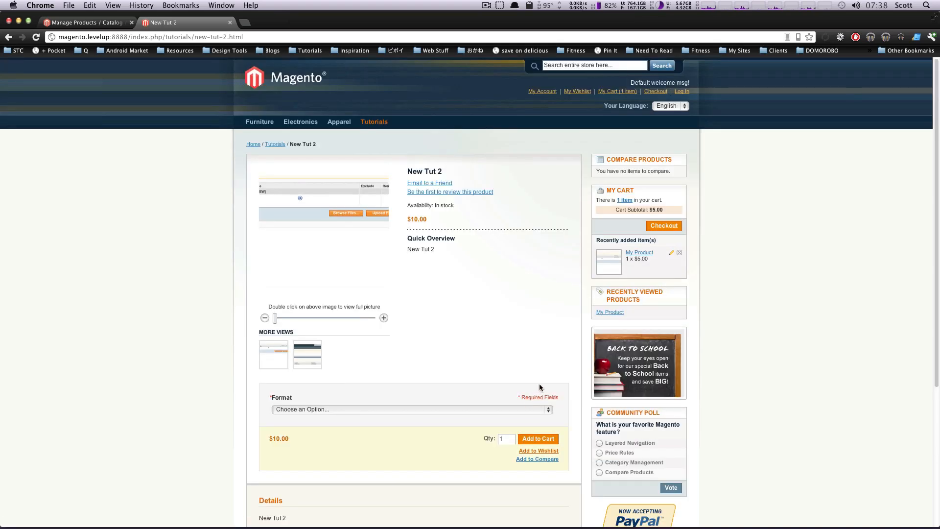
View both additional product images of New Tut 2 enlarged, closing each image window
left_click(307, 363)
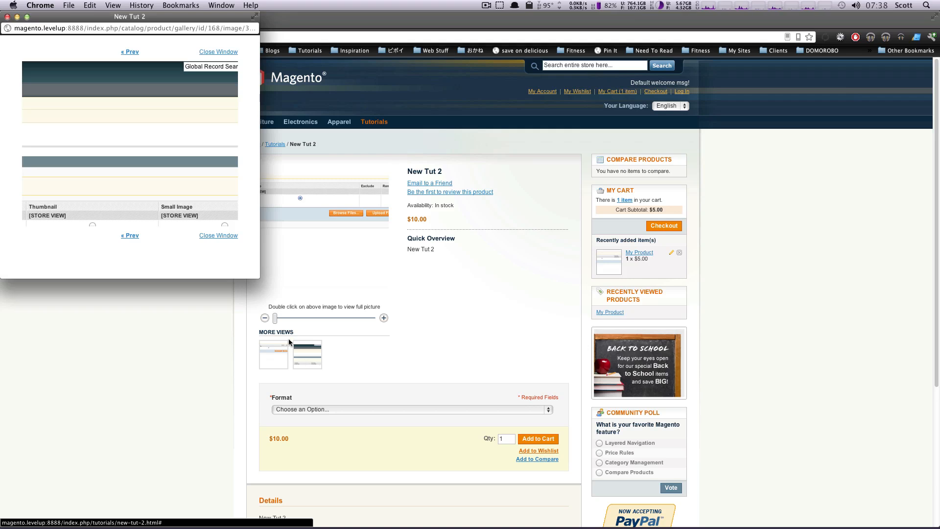
left_click(7, 16)
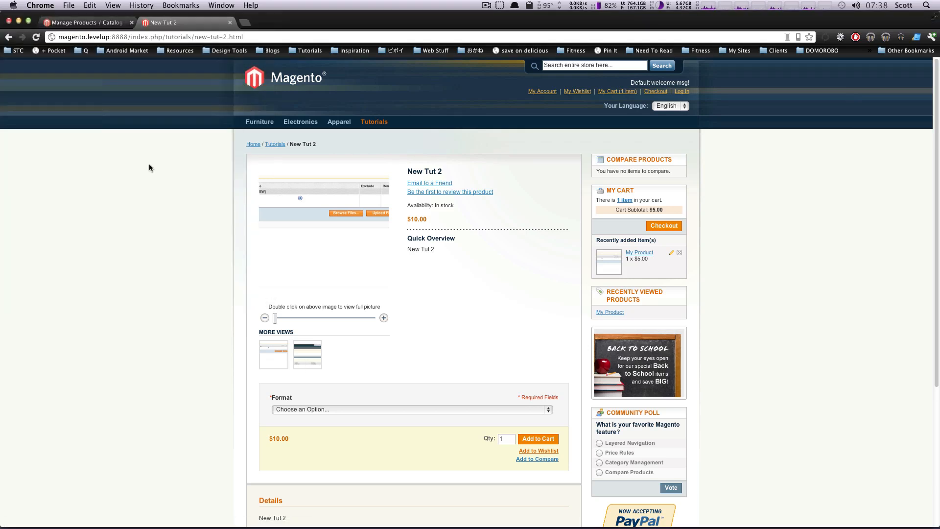
left_click(281, 351)
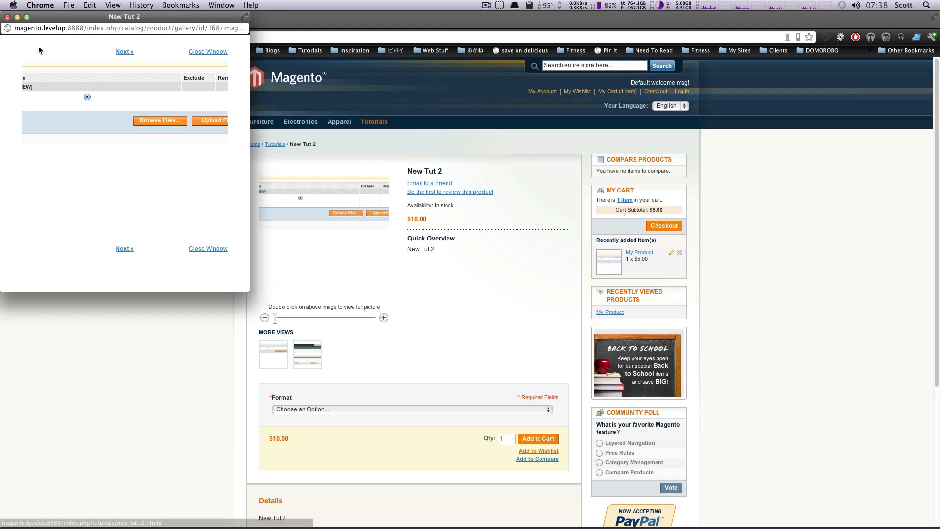
left_click(7, 16)
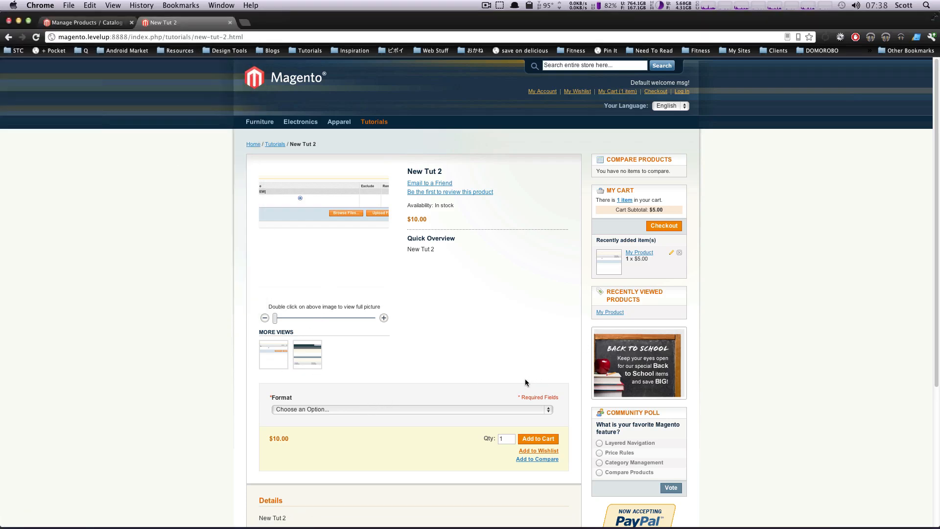
Choose mkv as the format option on the New Tut 2 storefront page
scroll(374, 307, "down", 3)
scroll(386, 313, "up", 2)
scroll(386, 317, "up", 1)
left_click(408, 409)
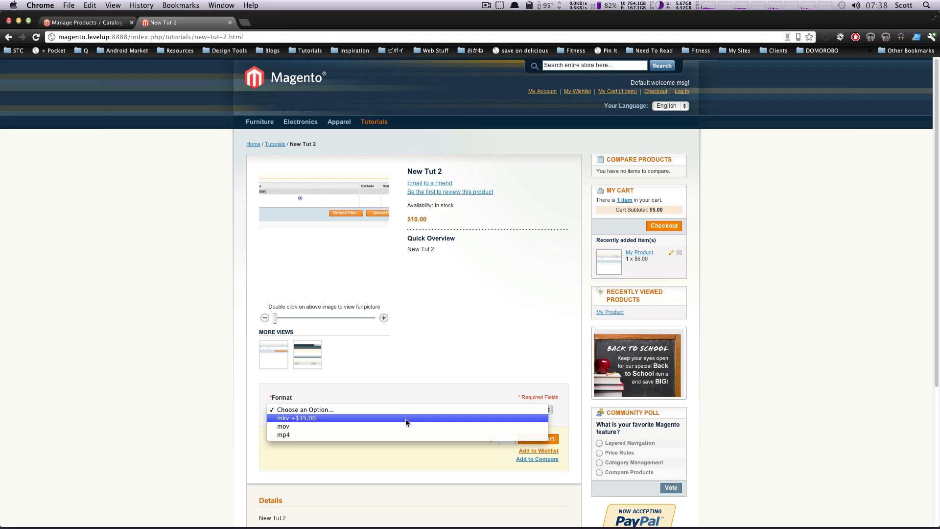
left_click(397, 419)
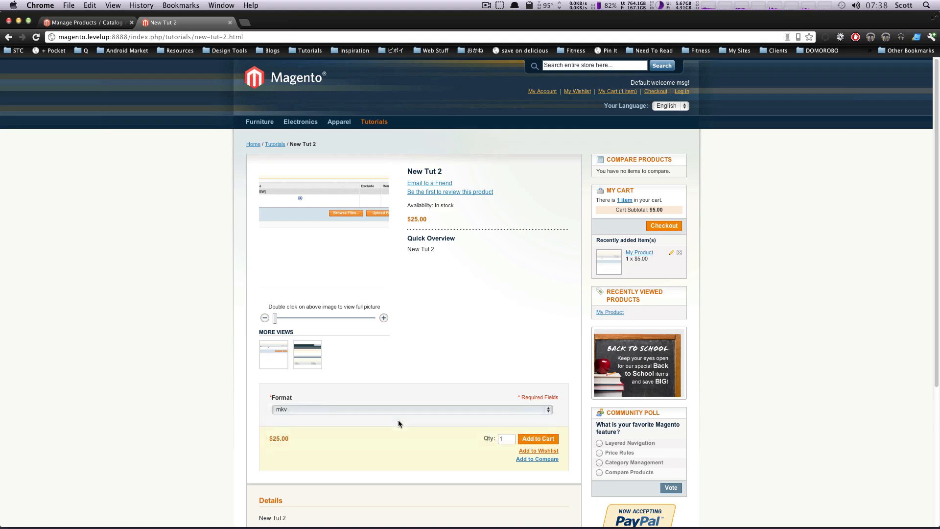
Switch the New Tut 2 format option to mov, back to mkv and to mp4, checking the price for each
left_click_drag(409, 222, 456, 338)
left_click(432, 409)
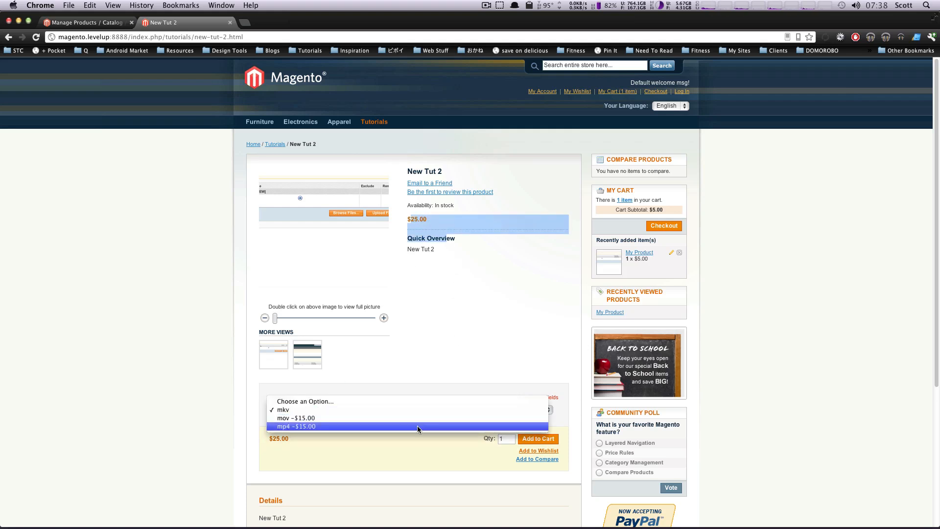
left_click(415, 418)
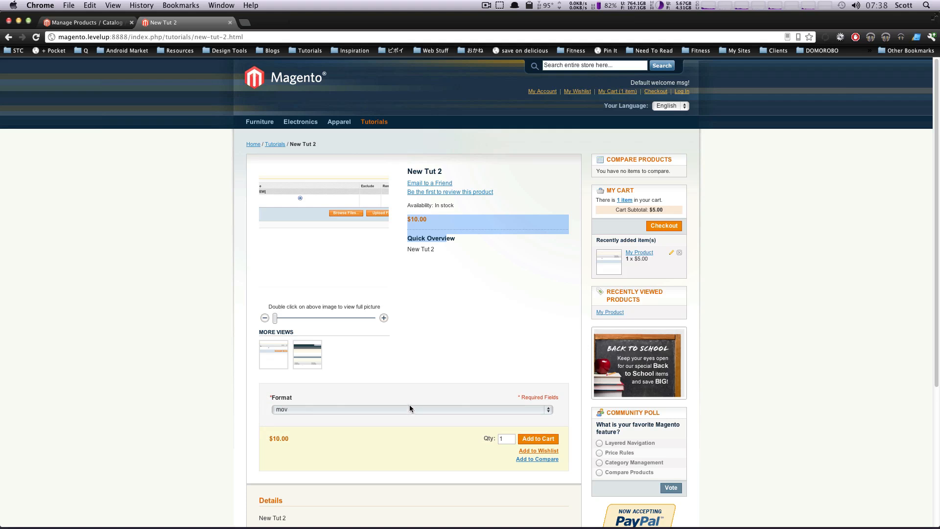
left_click(409, 411)
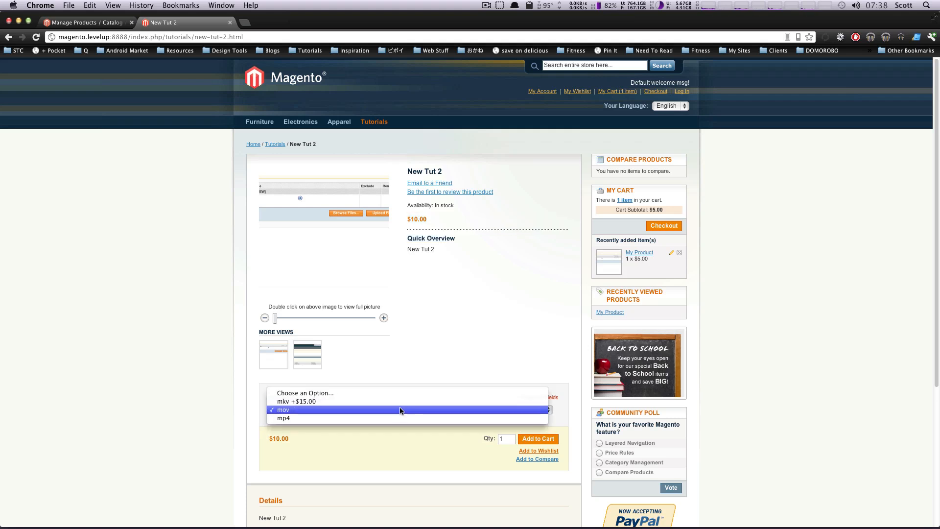
left_click(400, 401)
left_click(399, 407)
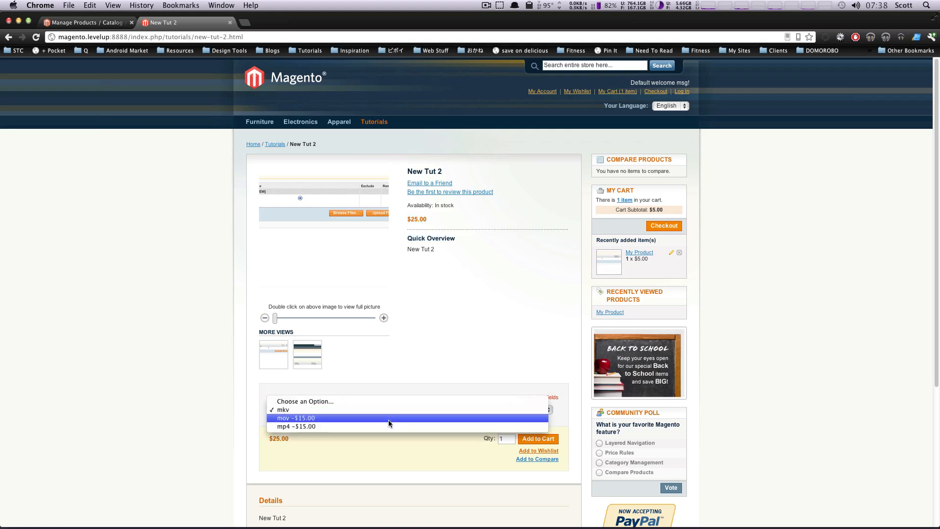
left_click(395, 362)
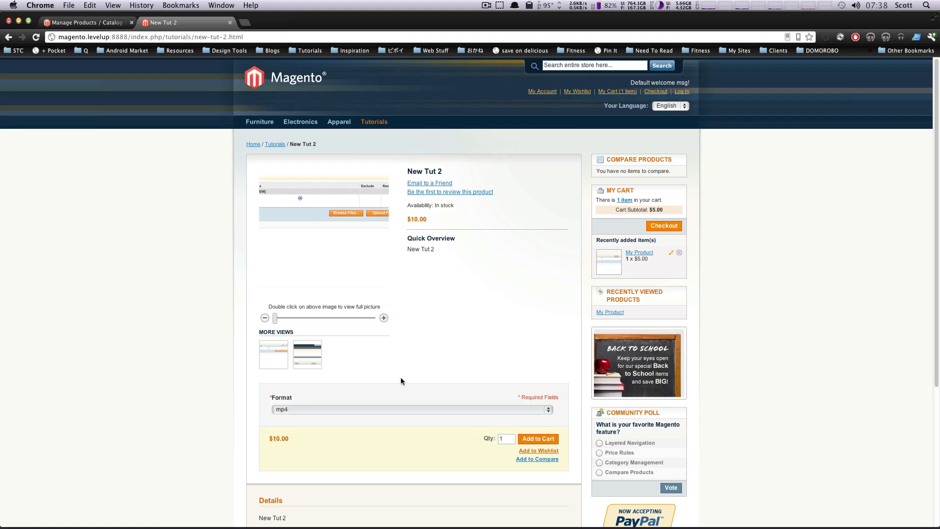
Reset the format to Choose an Option and try to add New Tut 2 to the cart without a format
scroll(402, 418, "down", 3)
scroll(429, 407, "down", 2)
left_click(353, 279)
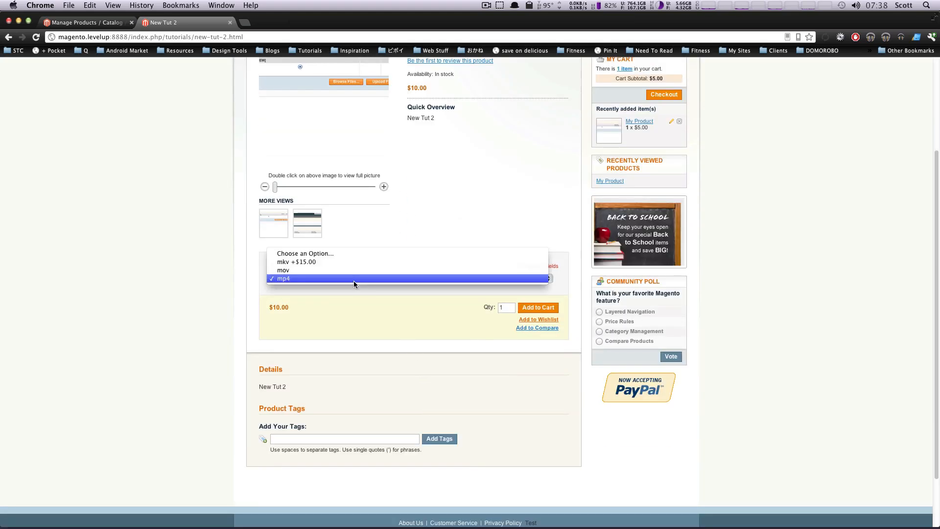
left_click(320, 253)
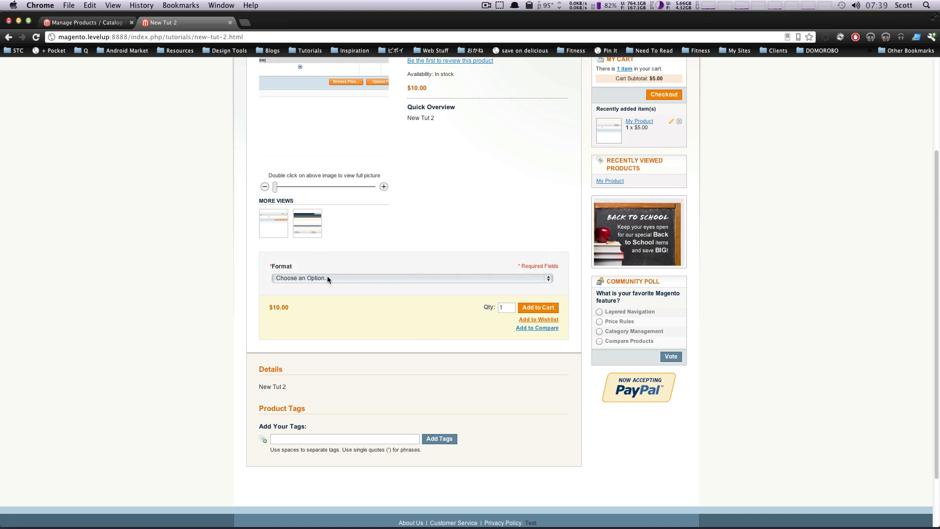
left_click(543, 309)
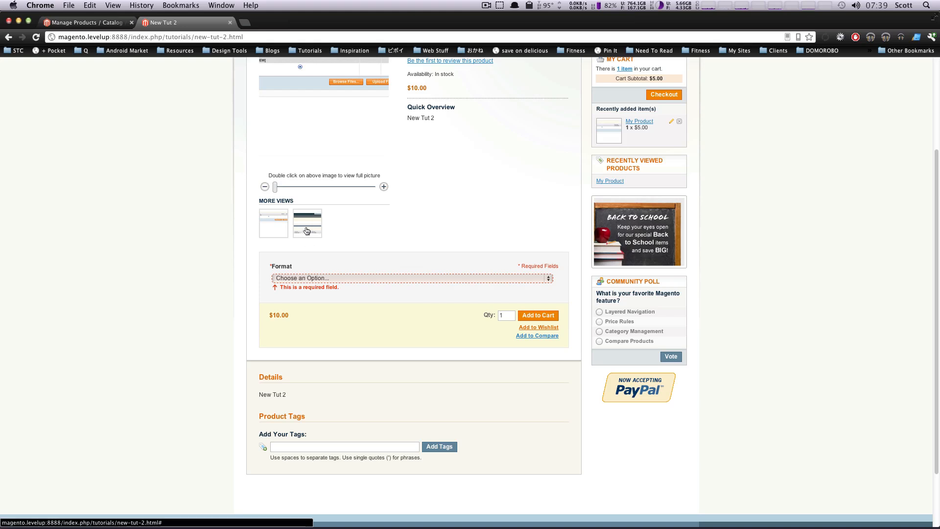
Add New Tut 2 in mkv format to the cart and check its format line in the shopping cart
left_click(398, 277)
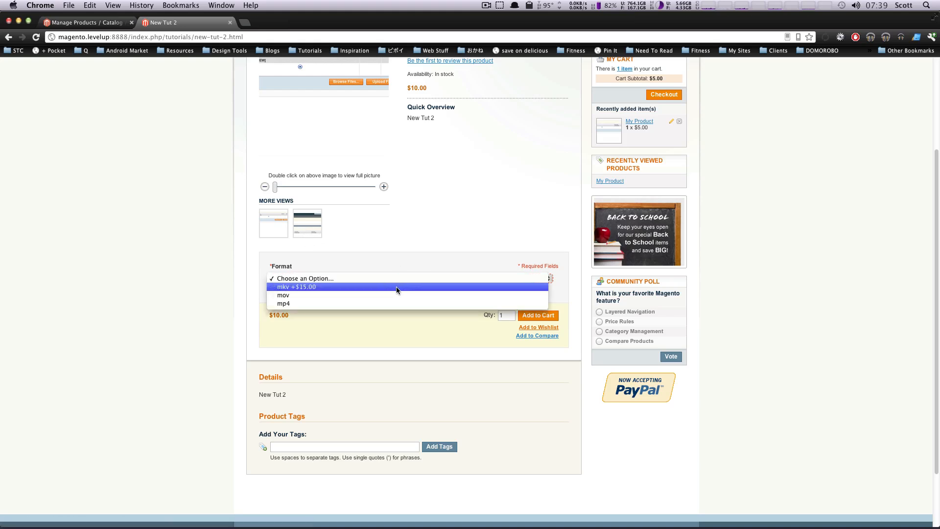
left_click(396, 288)
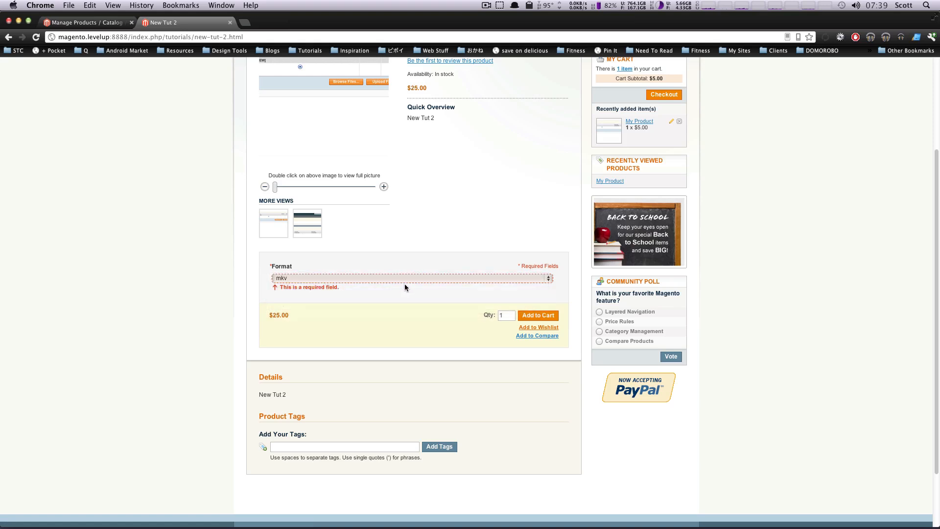
left_click(539, 315)
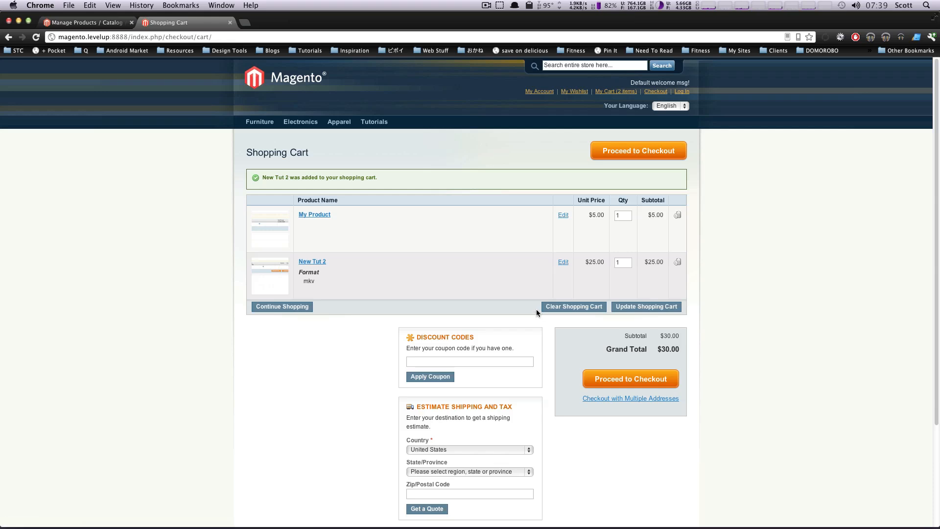
mouse_move(297, 272)
left_mouse_down()
mouse_move(382, 269)
mouse_move(305, 279)
left_mouse_up()
left_click(327, 274)
left_click_drag(338, 275, 302, 270)
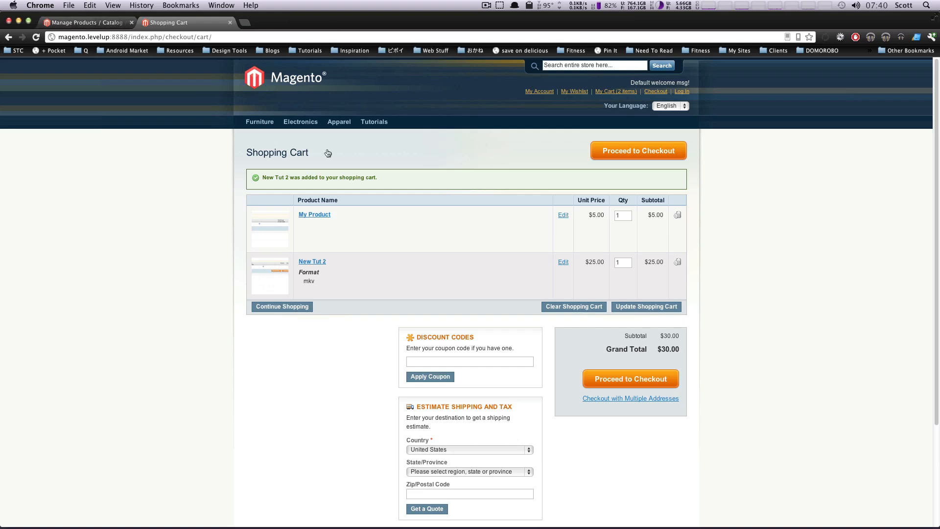
Return to the Magento admin product management and start a new Configurable Product with the Shirts T attribute set
left_click(55, 23)
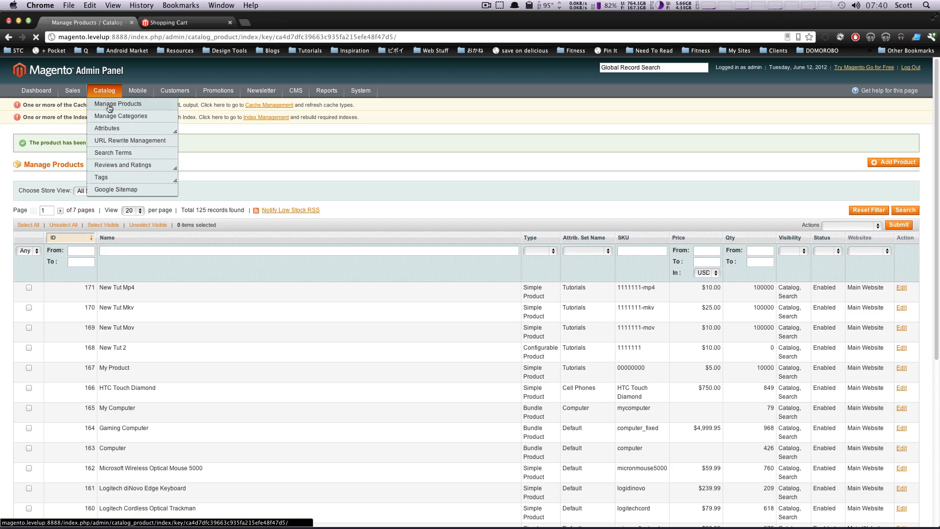
left_click(110, 104)
left_click(887, 146)
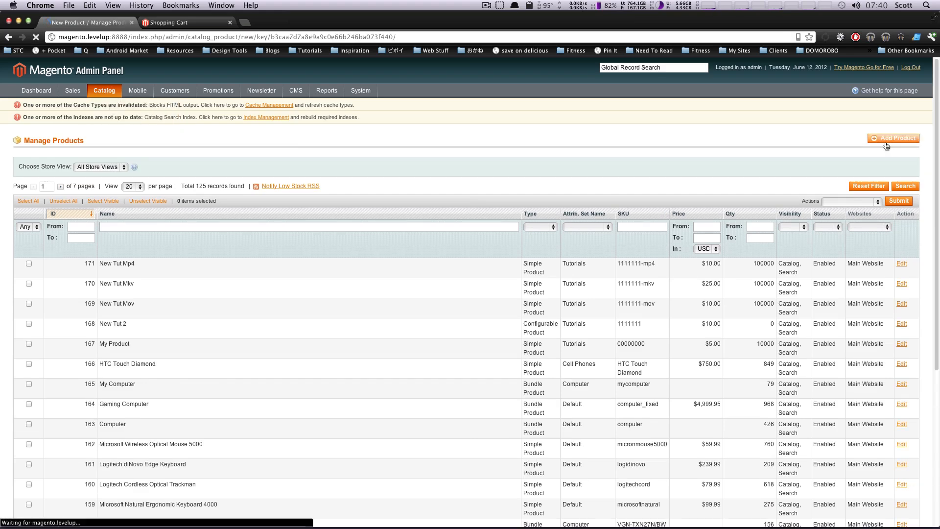
left_click(358, 180)
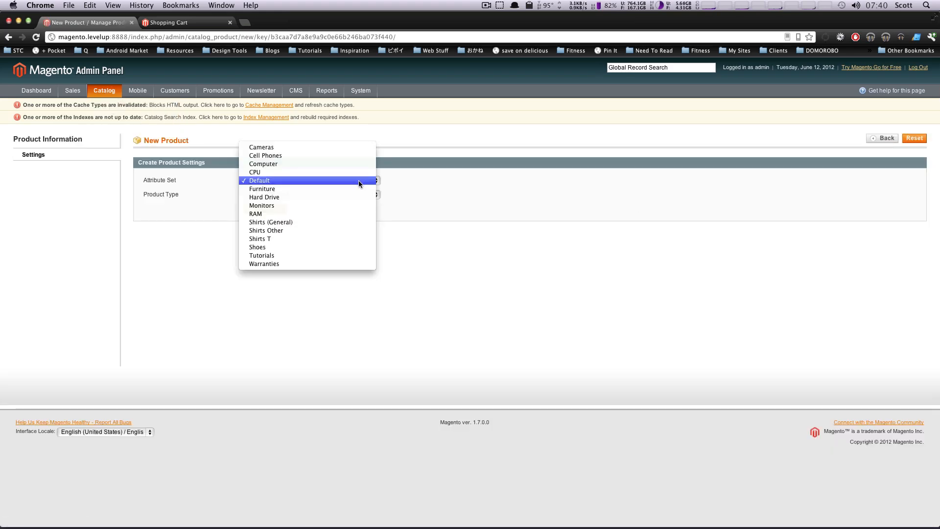
left_click(343, 240)
left_click(299, 197)
left_click(288, 211)
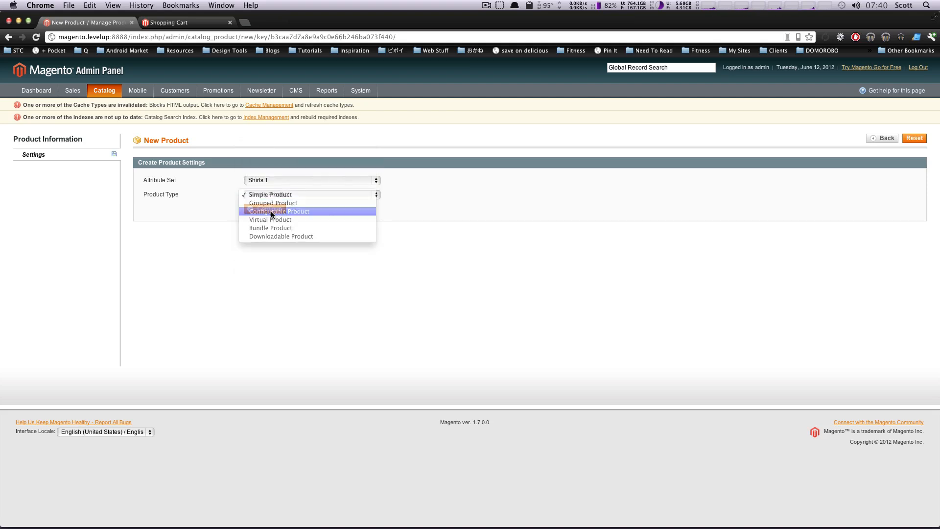
left_click(267, 208)
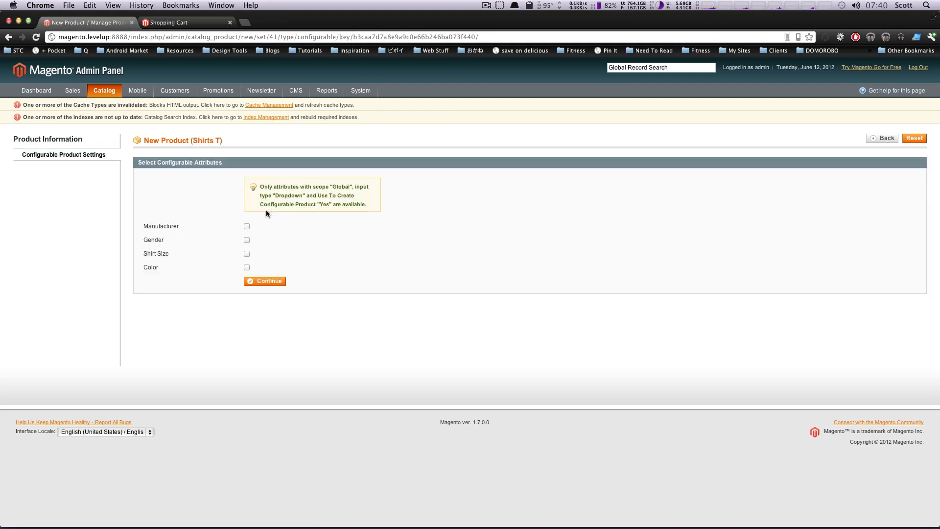